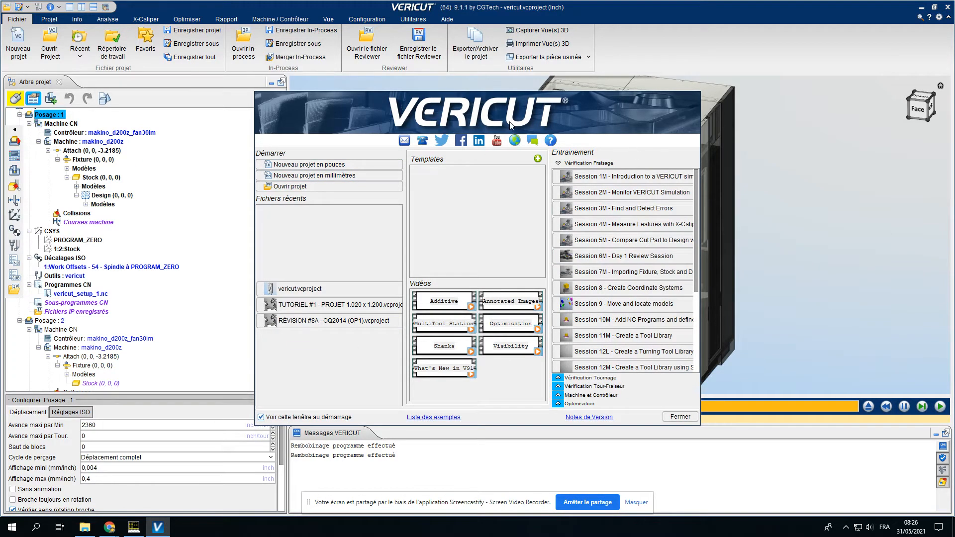
Browse for a project on F: in Drive partagés/COMMUM ÉLÈVES - USINAGE/PROJETS VERICUT/5 - PROG. MAZATROL/TUTORIEL #1 - PROJET 1.020 x 1.200 (RÉVISÉE)
click(289, 187)
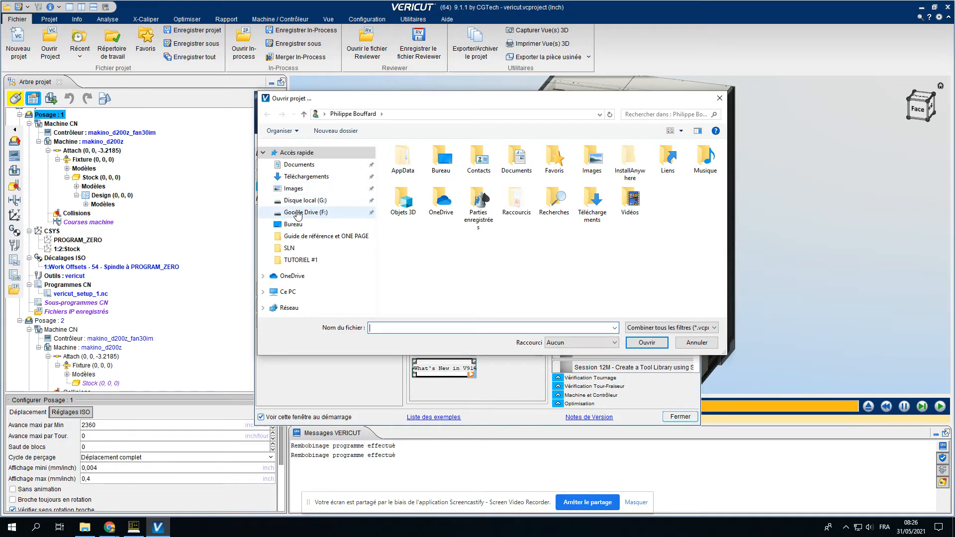
click(298, 212)
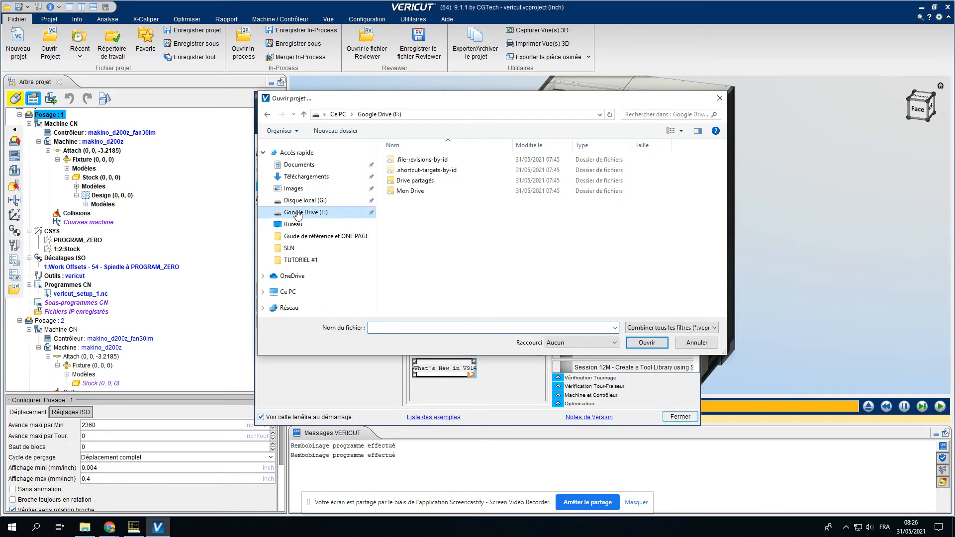
double_click(417, 181)
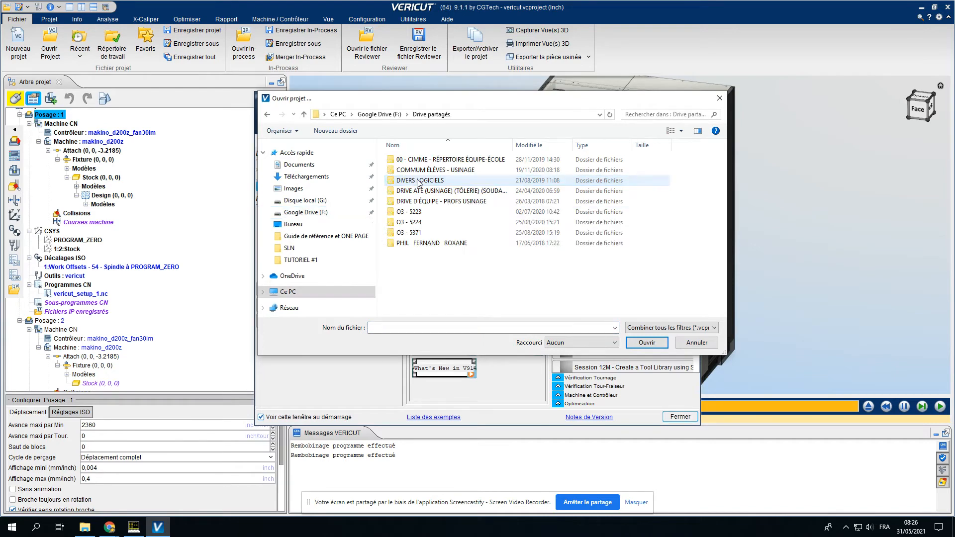
double_click(460, 171)
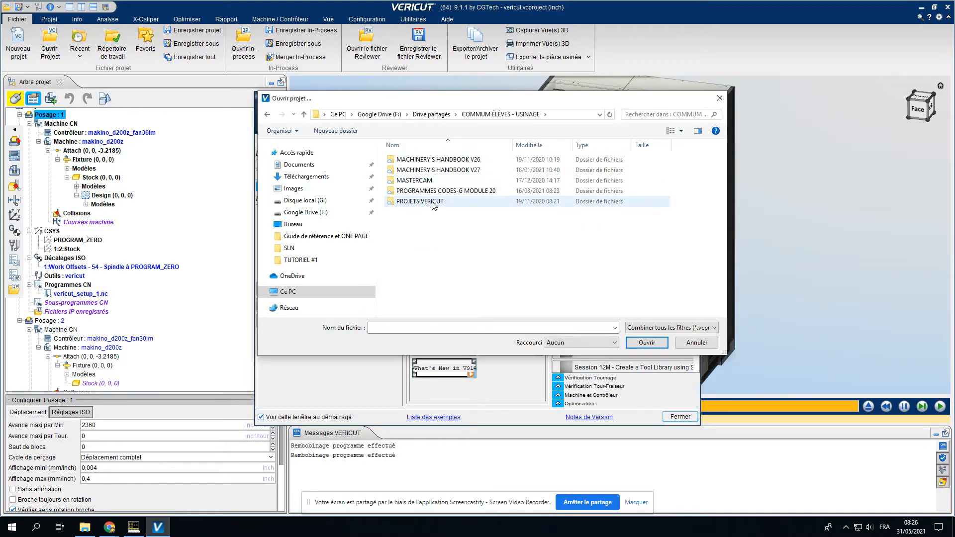
double_click(417, 202)
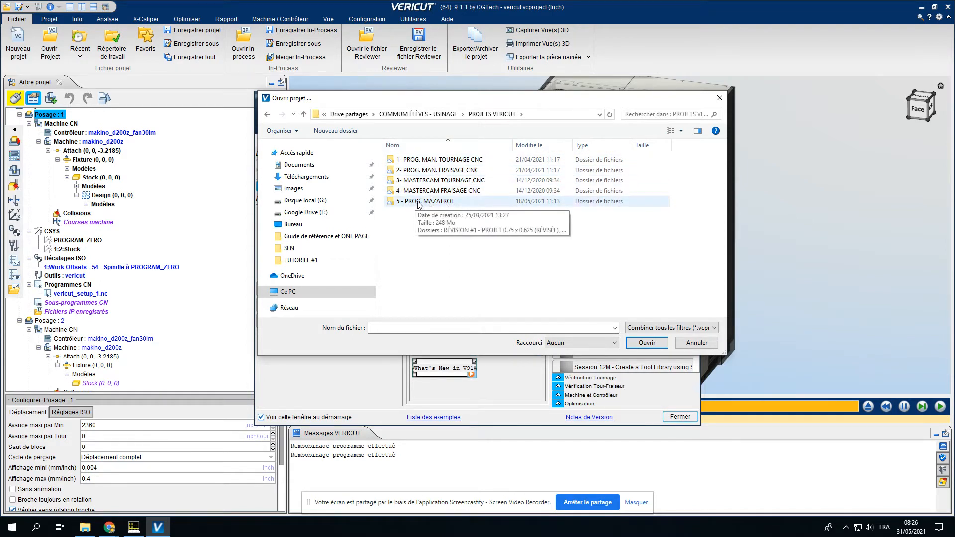
double_click(440, 202)
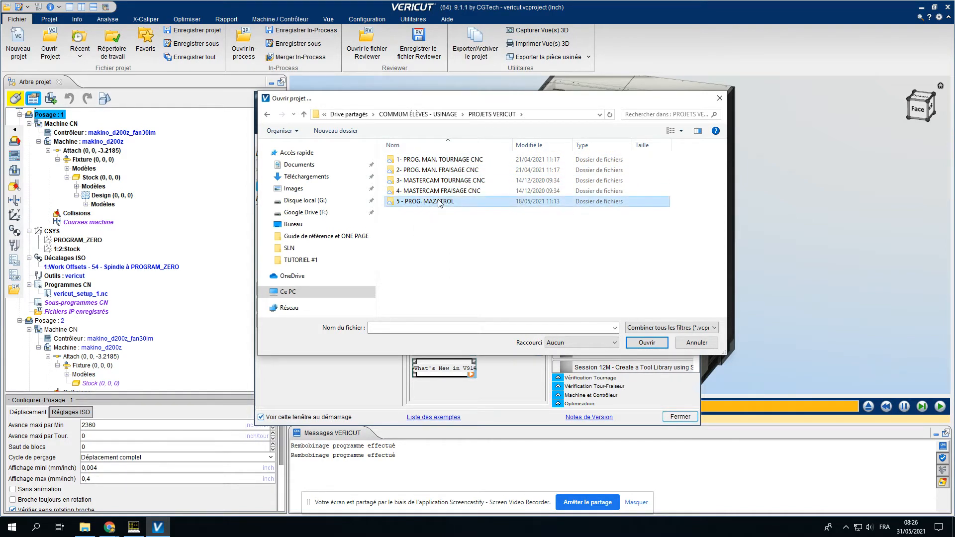
drag(722, 165, 722, 216)
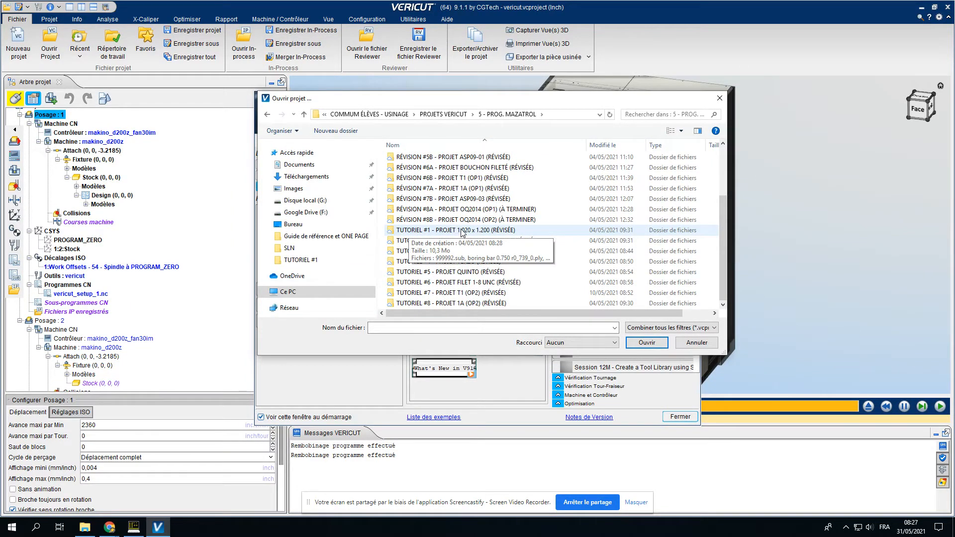
double_click(431, 230)
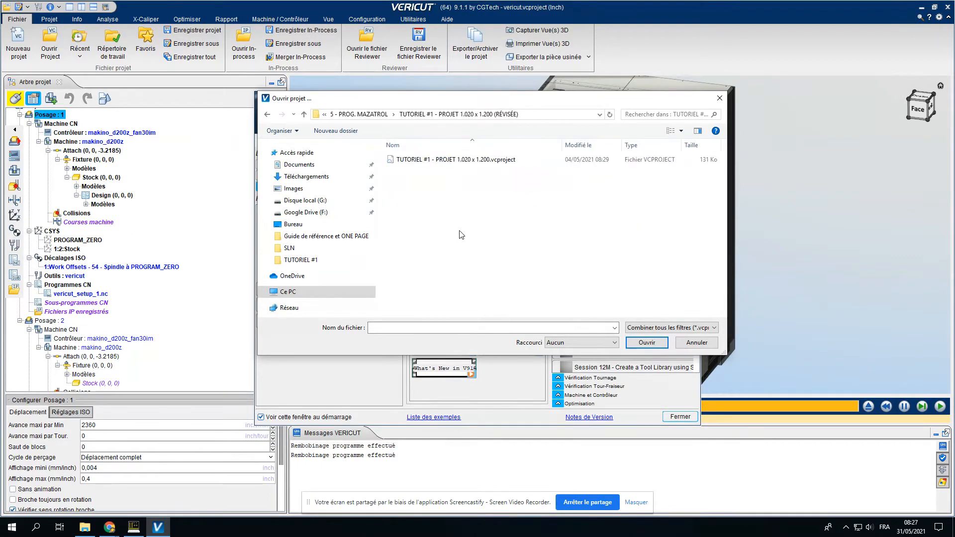
List all file types in the tutorial folder and select TUTORIEL #1 - PROJET 1.020 x 1.200.vcproject
drag(562, 145, 589, 145)
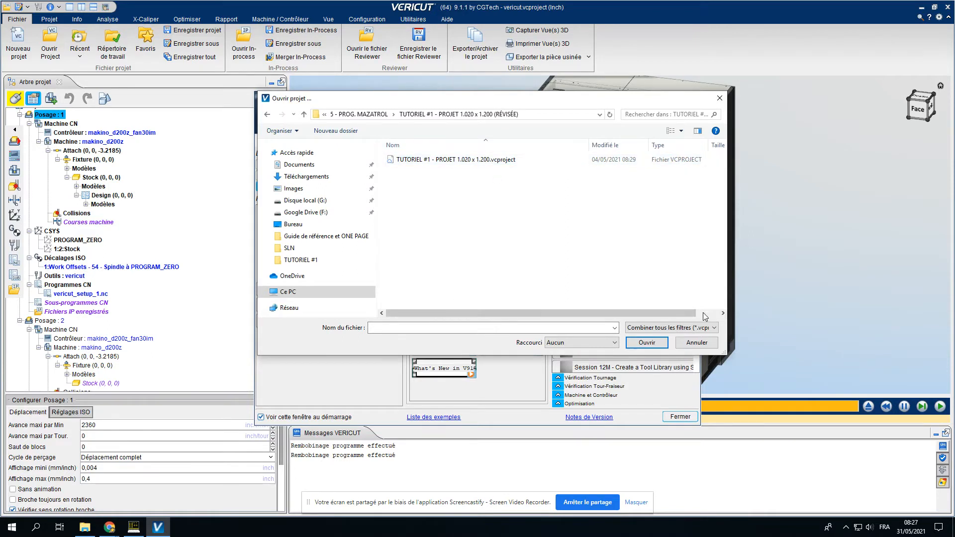
click(706, 328)
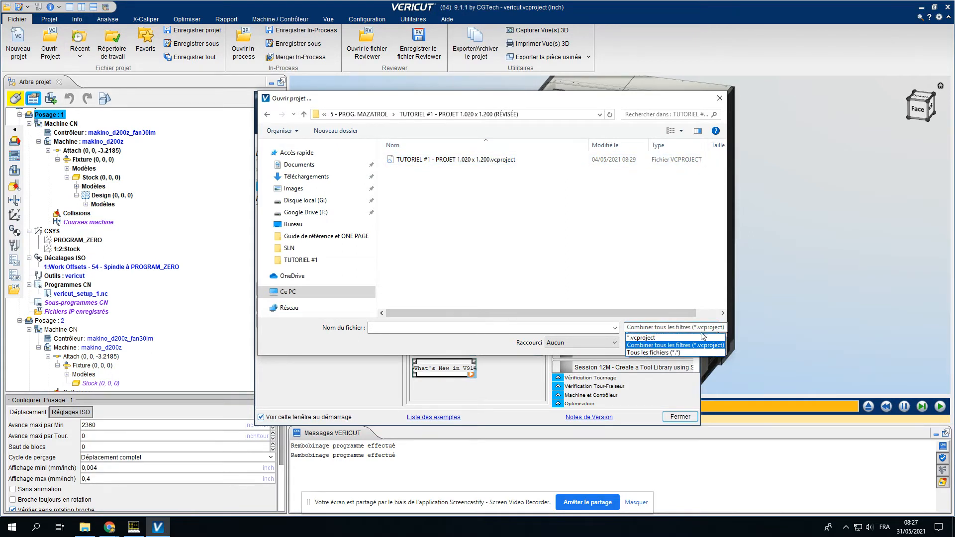
click(657, 353)
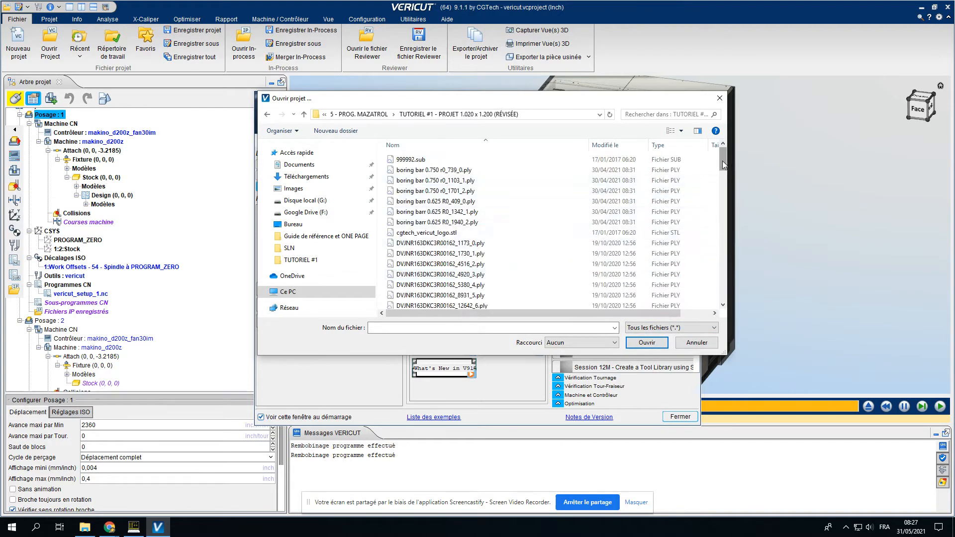
drag(723, 160, 716, 297)
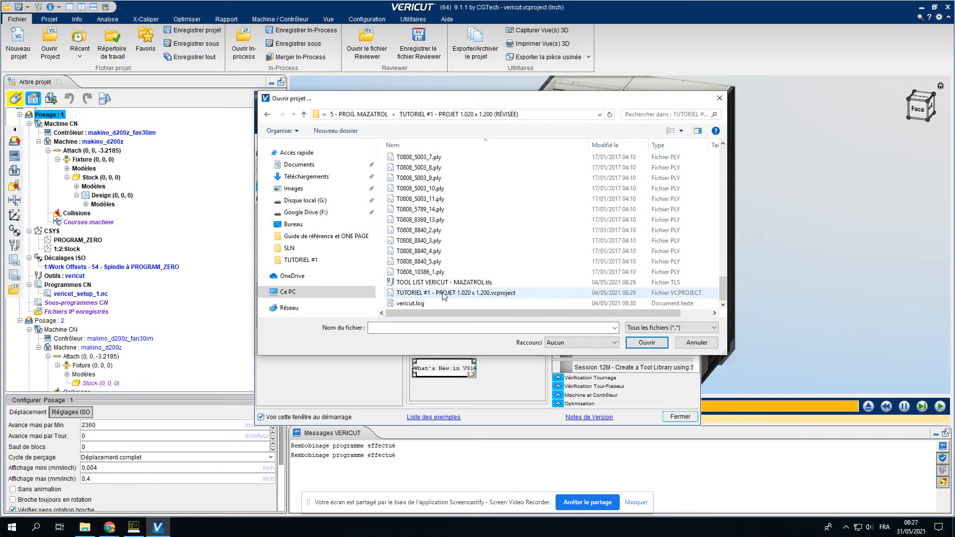
click(470, 297)
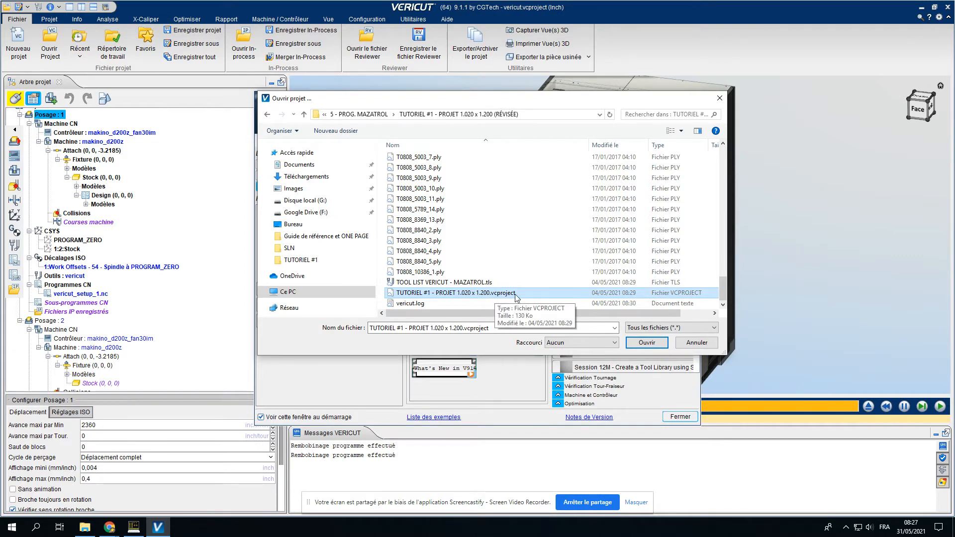
Limit the file list to .vcproject files with the combined filters option
click(659, 328)
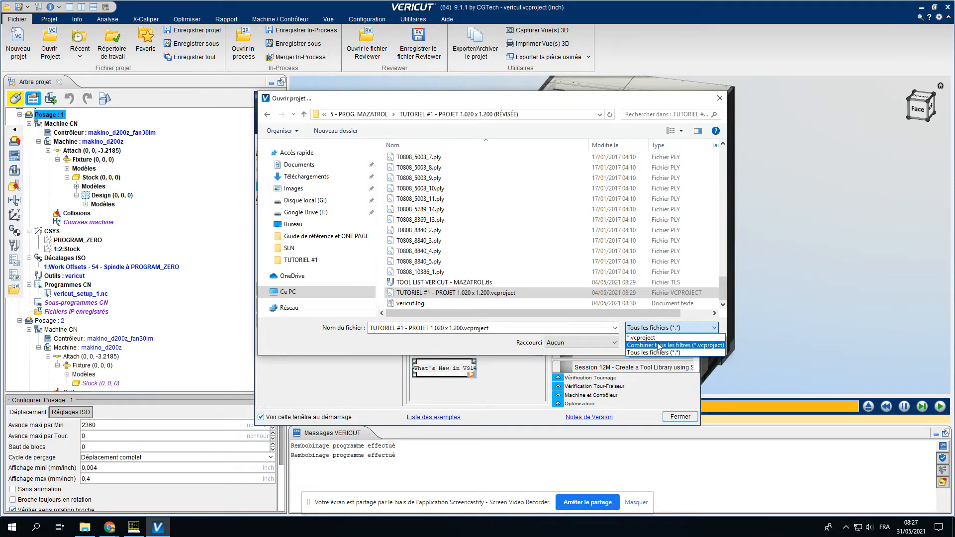
click(658, 345)
click(669, 328)
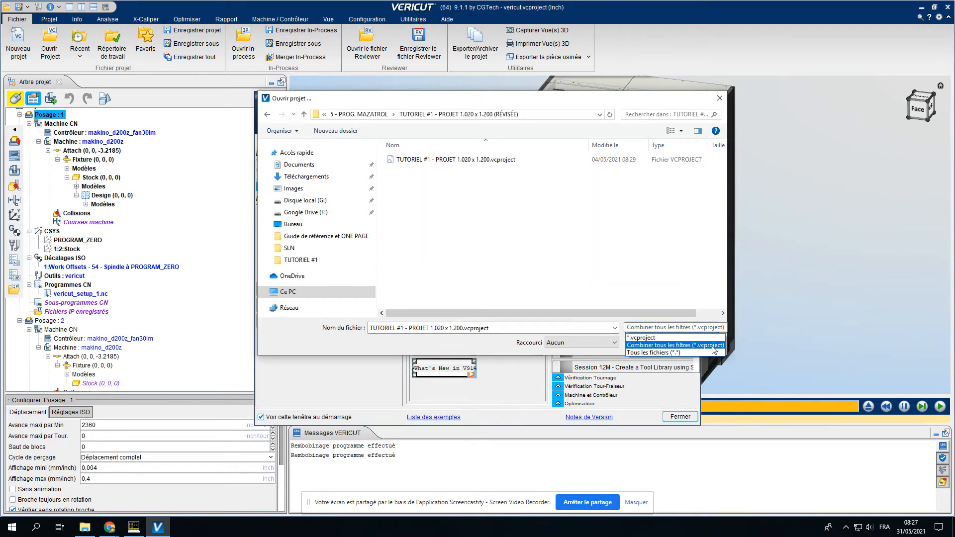
click(713, 346)
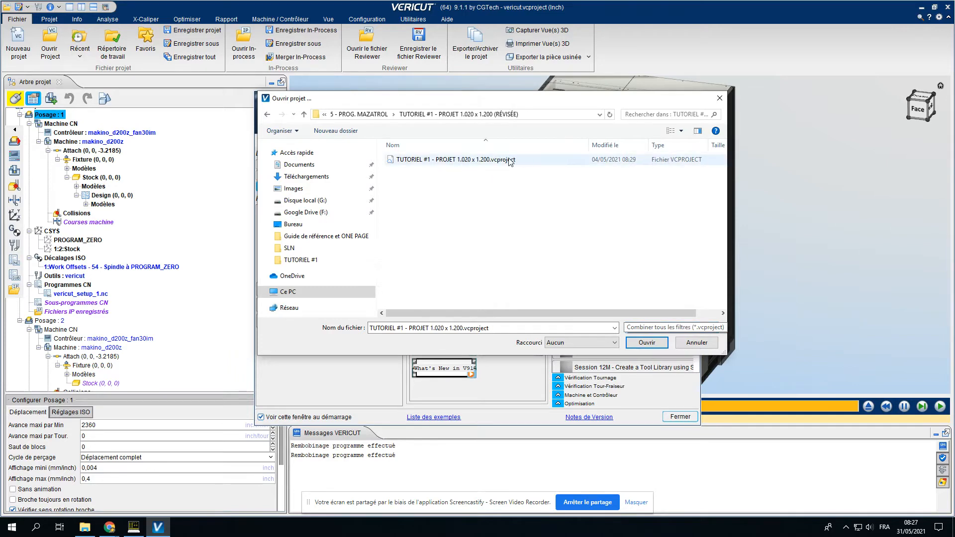
Show all file types again and open the project TUTORIEL #1 - PROJET 1.020 x 1.200.vcproject
click(681, 327)
click(663, 352)
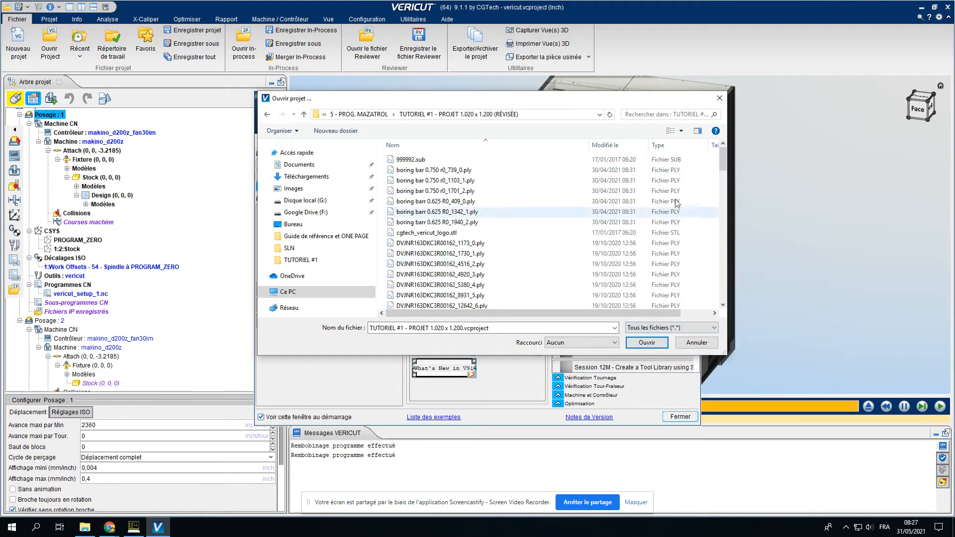
drag(721, 159, 727, 295)
click(481, 294)
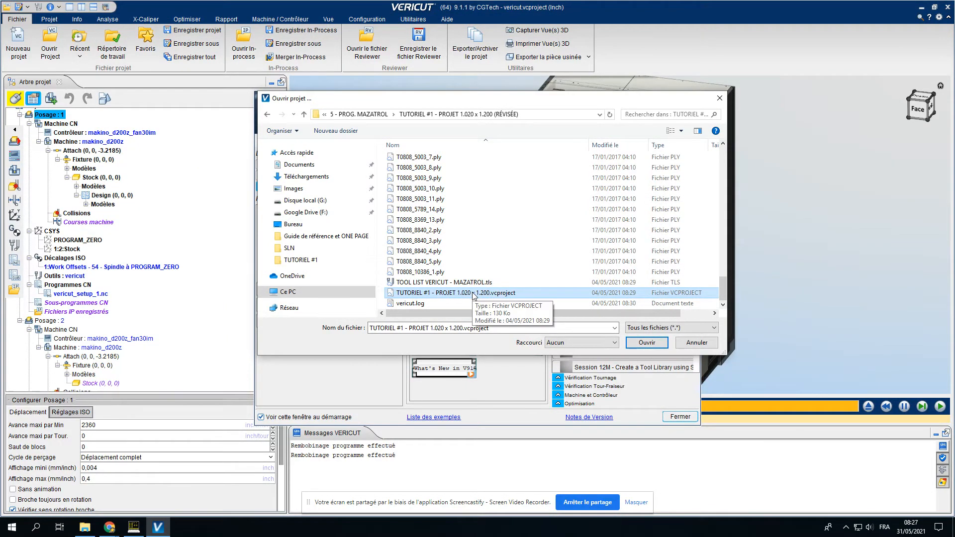
double_click(473, 293)
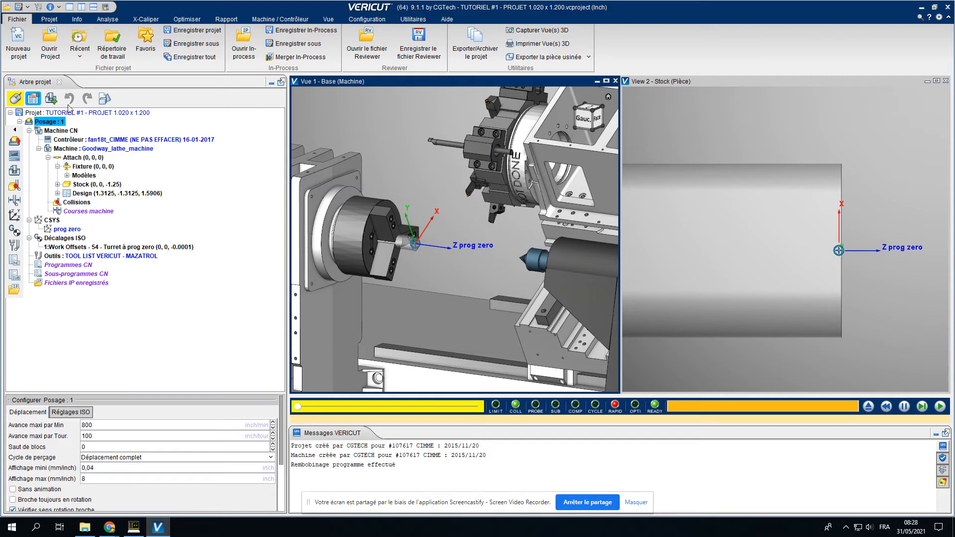
Add TUTORIEL 1.nc from the desktop (Bureau) to the NC programs, listing all file types, and acknowledge the tool list warning
click(70, 266)
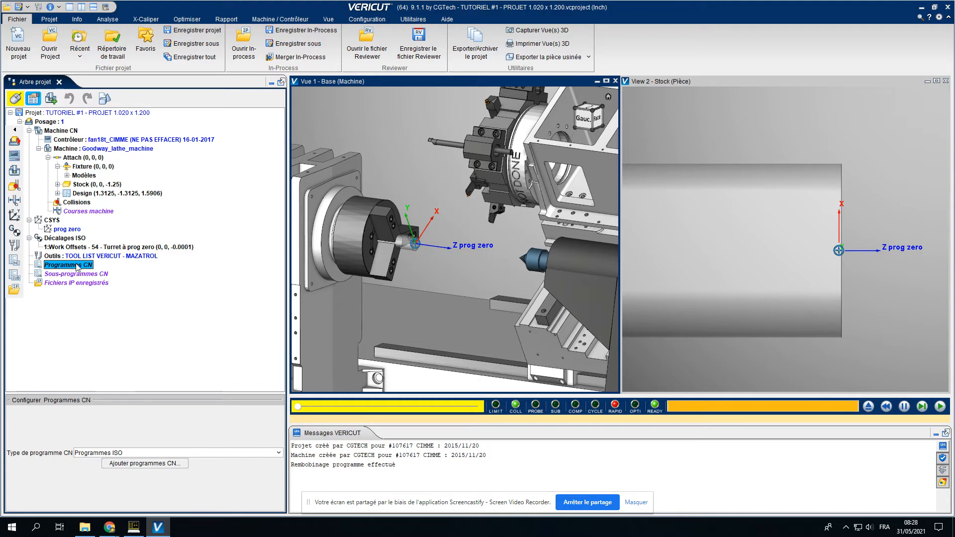
double_click(77, 267)
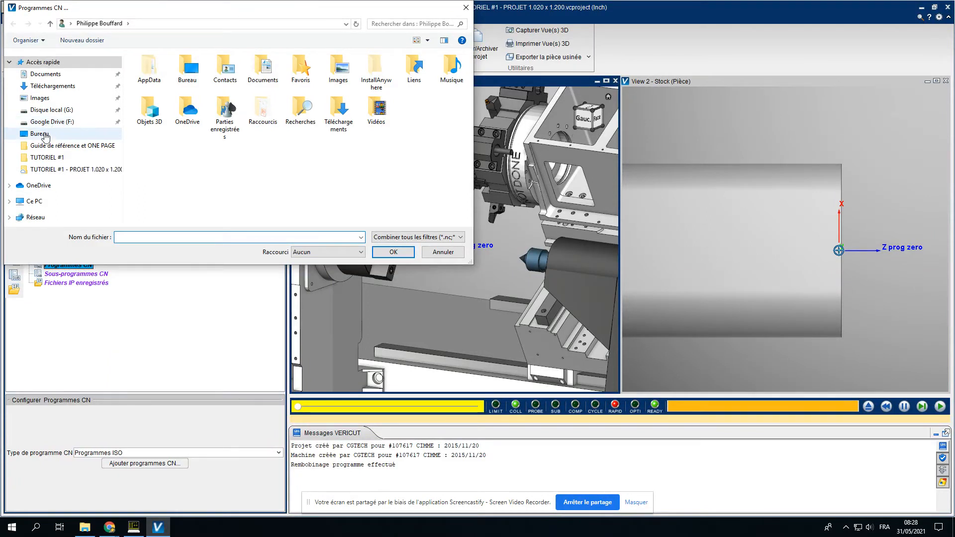
click(41, 134)
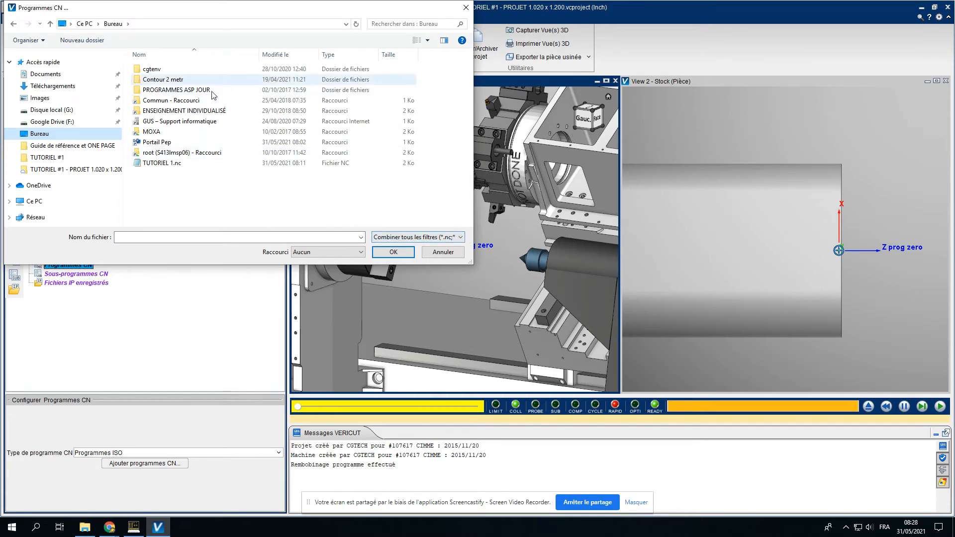
click(463, 239)
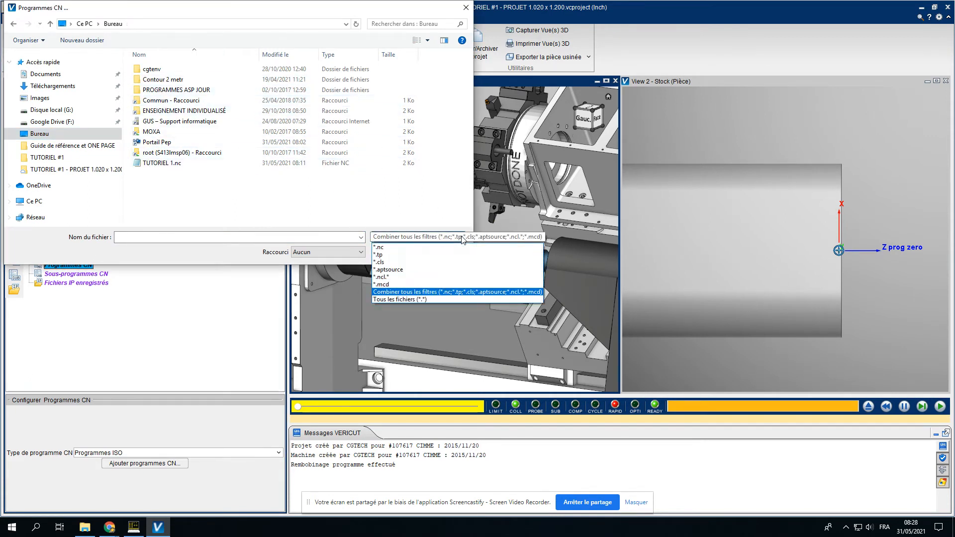
click(401, 297)
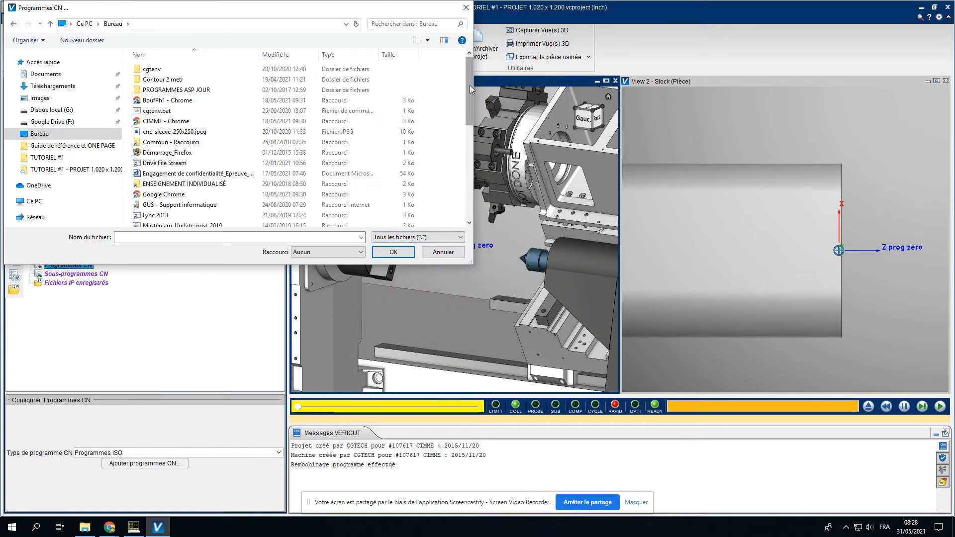
drag(470, 85, 467, 184)
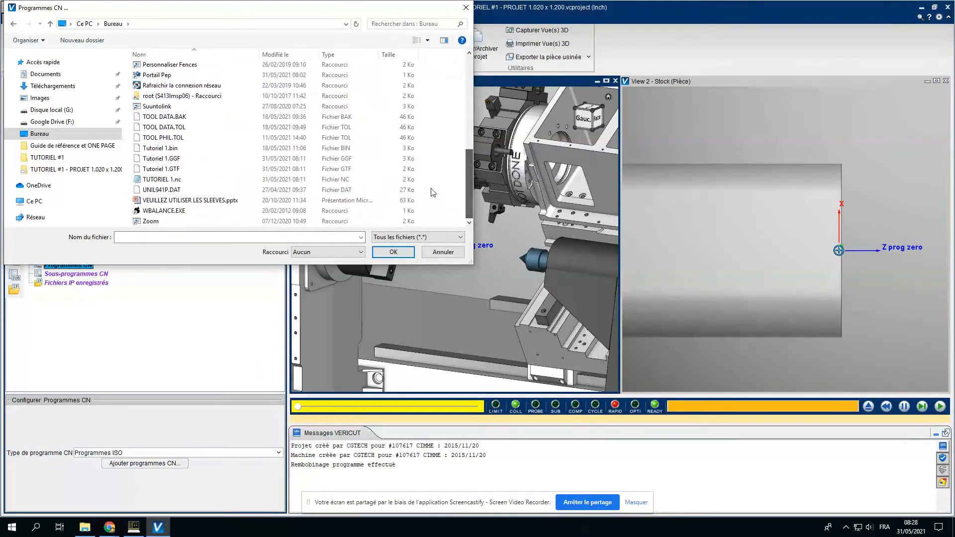
click(172, 180)
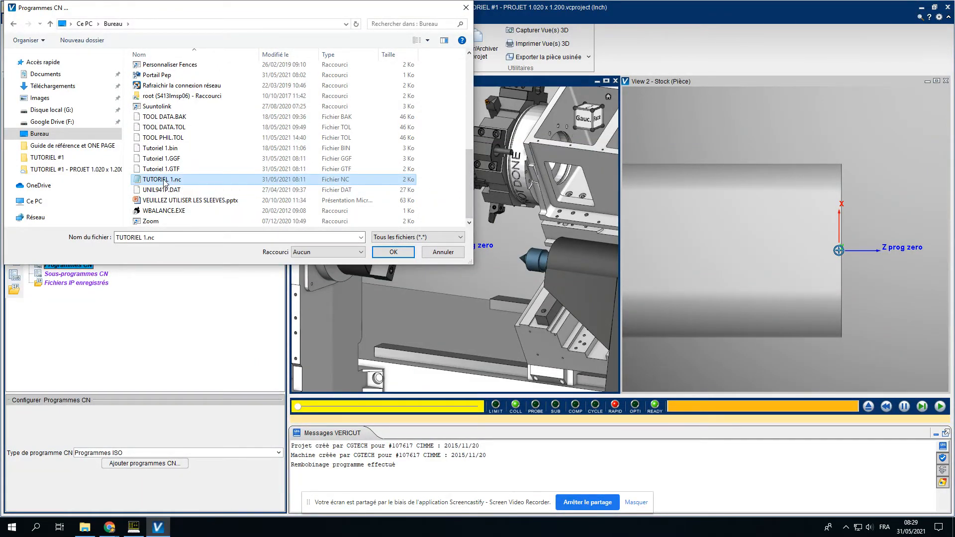
double_click(166, 181)
drag(489, 224, 511, 210)
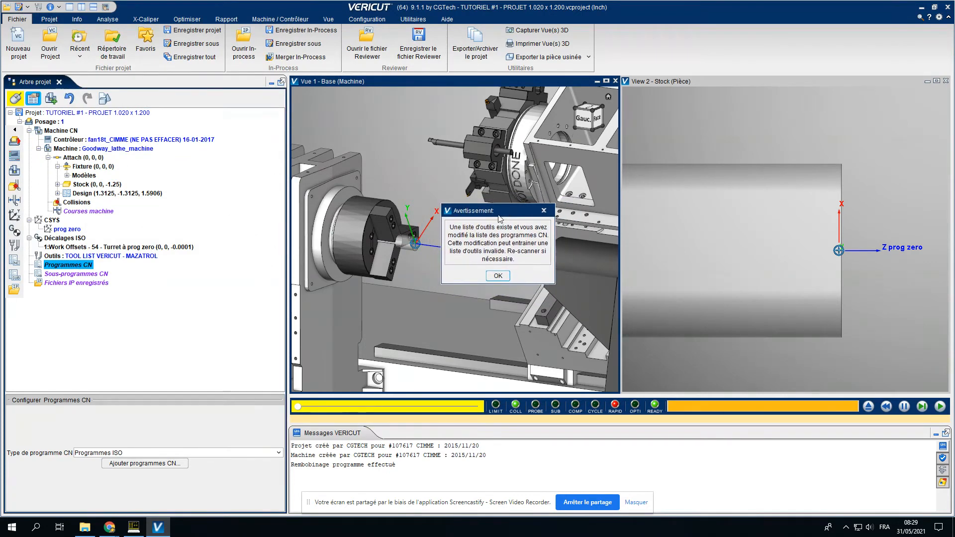
click(498, 277)
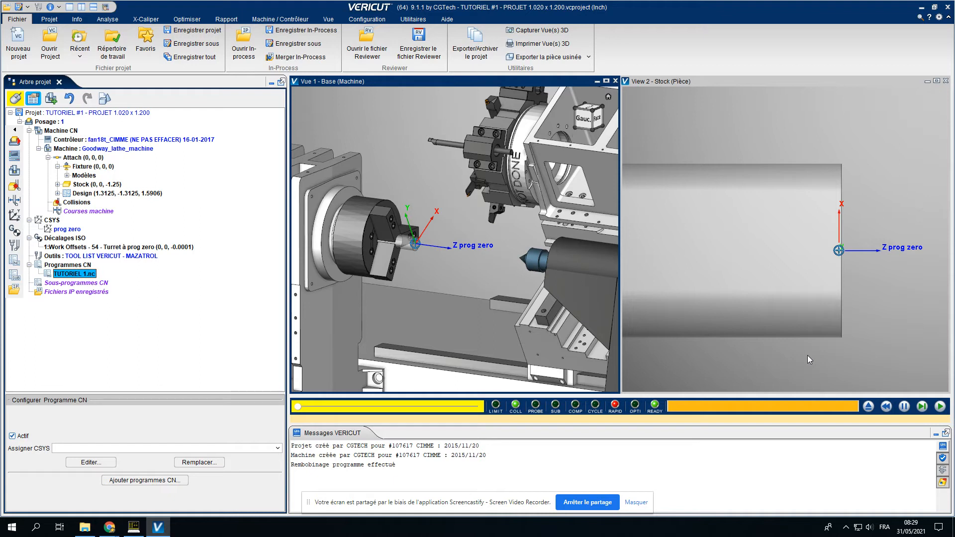
Reset the model and run the TUTORIEL 1.nc machining simulation, slightly raising the animation speed
click(868, 407)
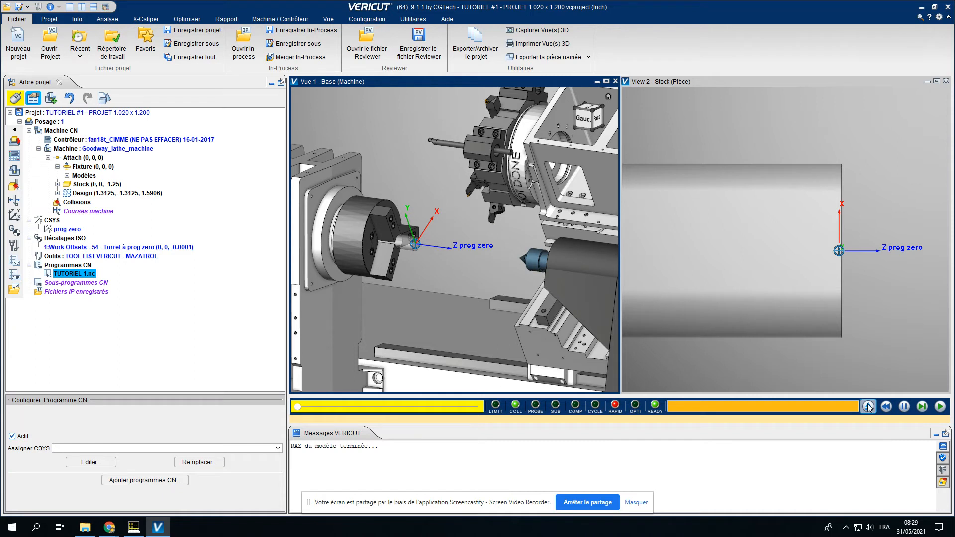
click(939, 406)
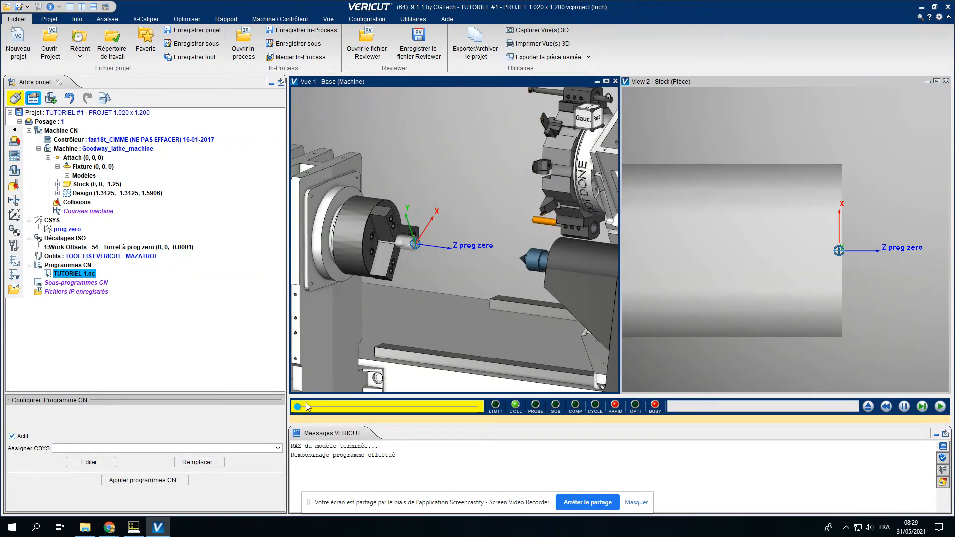
mouse_move(370, 412)
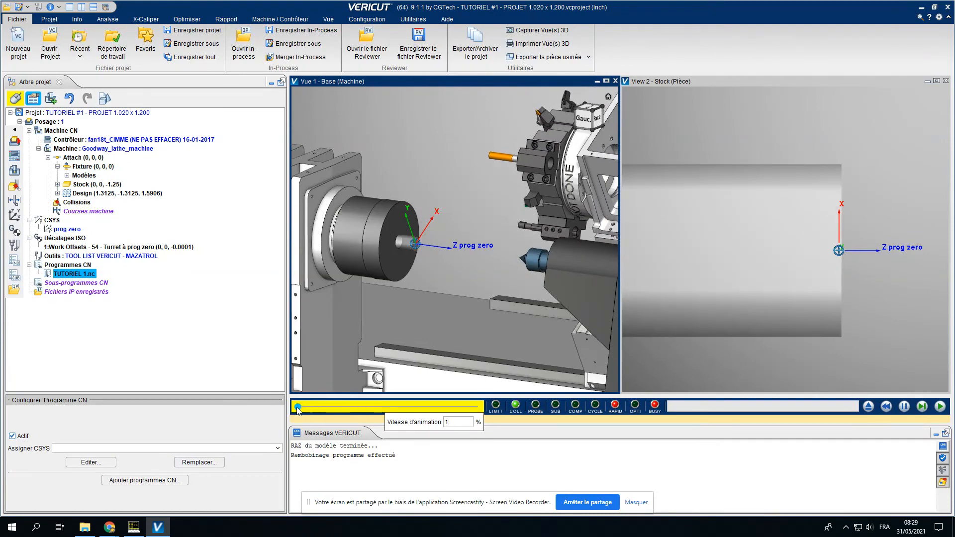
drag(298, 409, 304, 409)
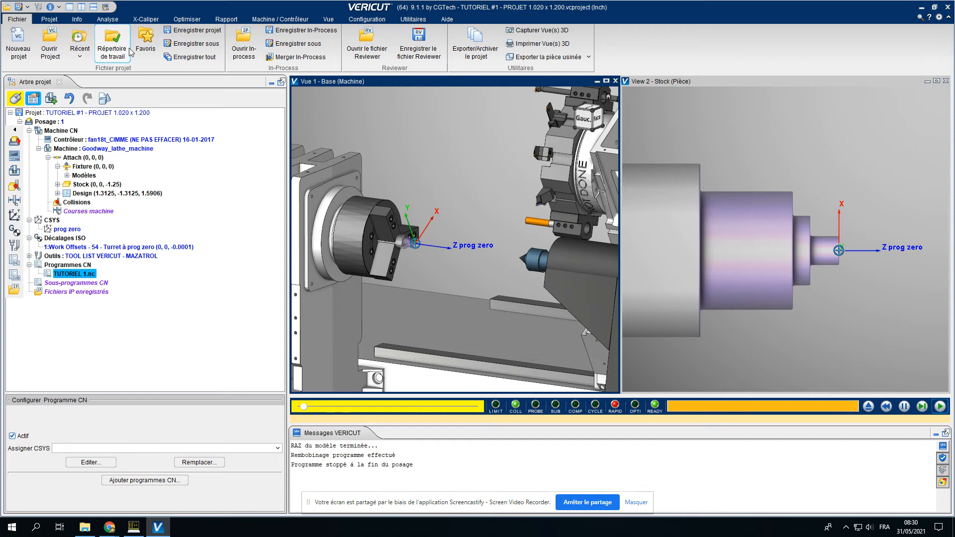
Compare the machined stock with the design using AUTO-DIFF, examine the result on the part, and close the comparison
click(110, 20)
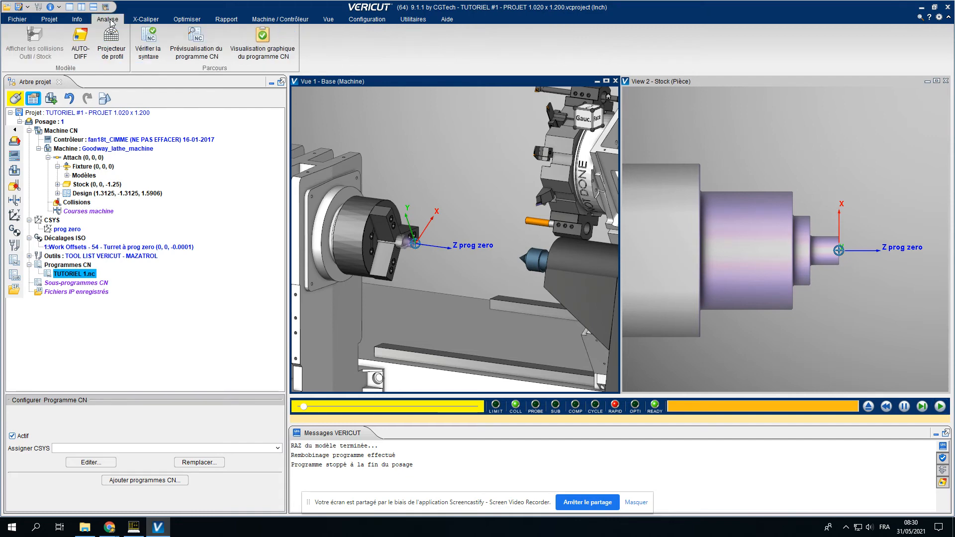
click(81, 40)
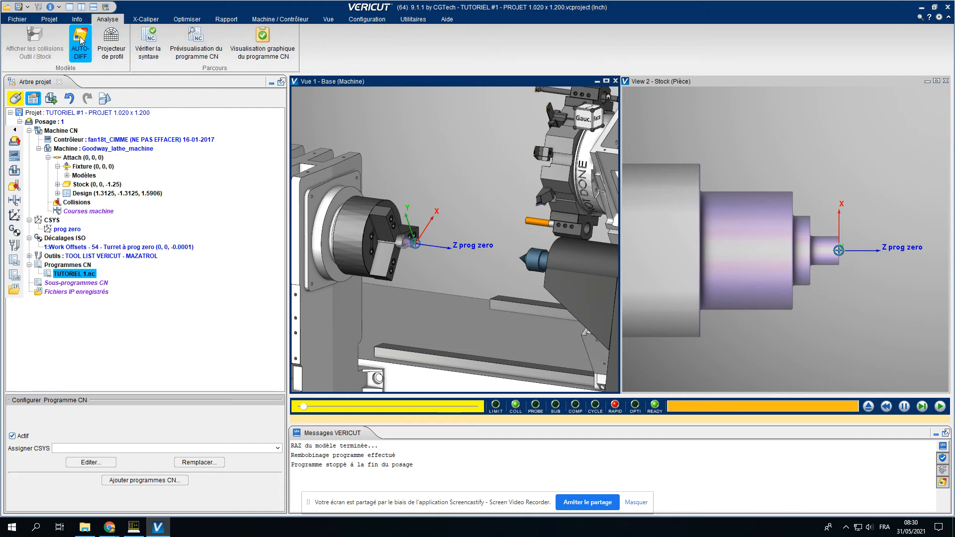
drag(138, 74, 271, 33)
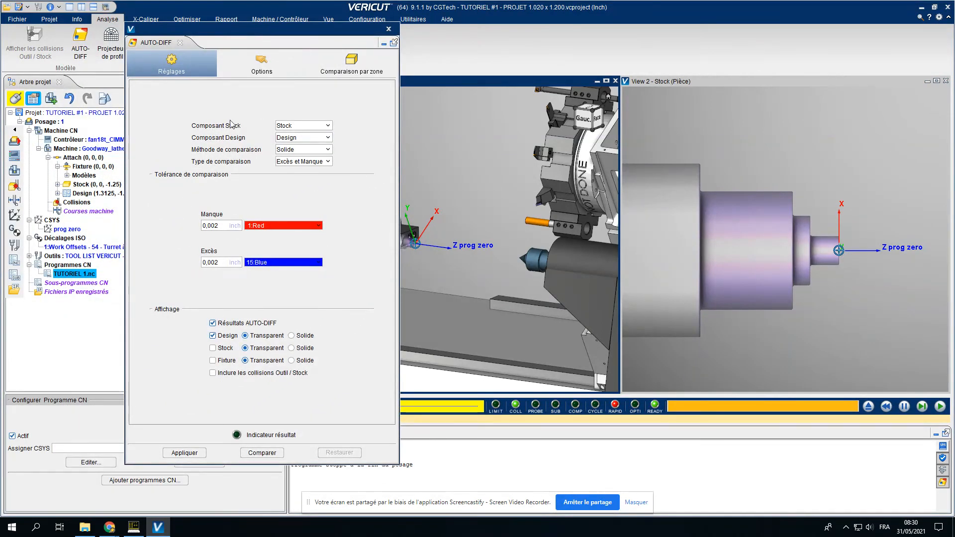
click(267, 453)
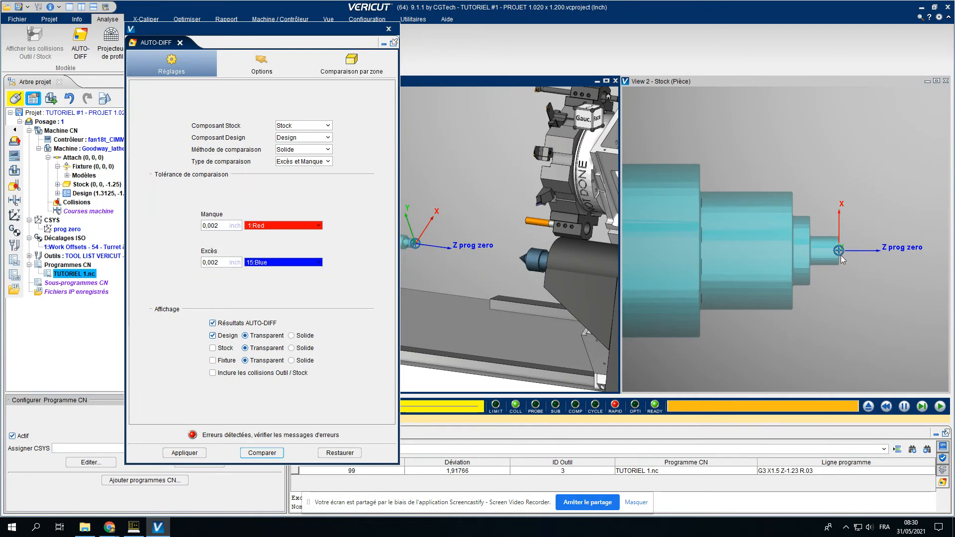
click(736, 181)
drag(736, 180, 721, 182)
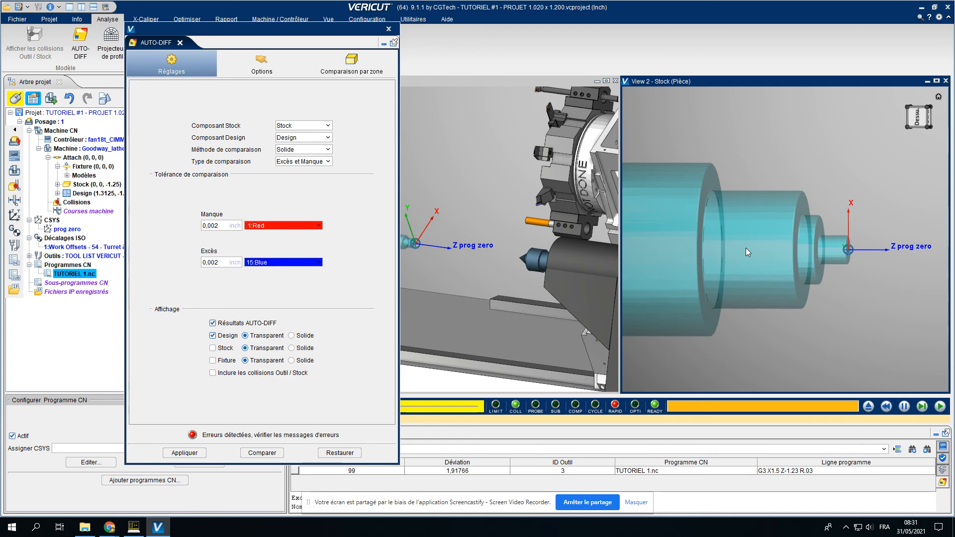
click(388, 30)
Reset the model and exit VERICUT, ignoring all unsaved changes
click(868, 407)
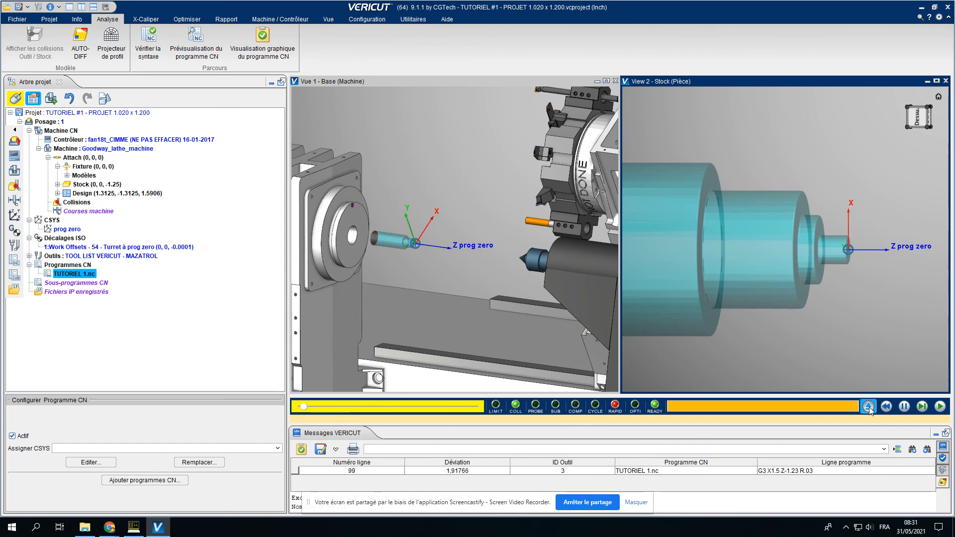
click(948, 7)
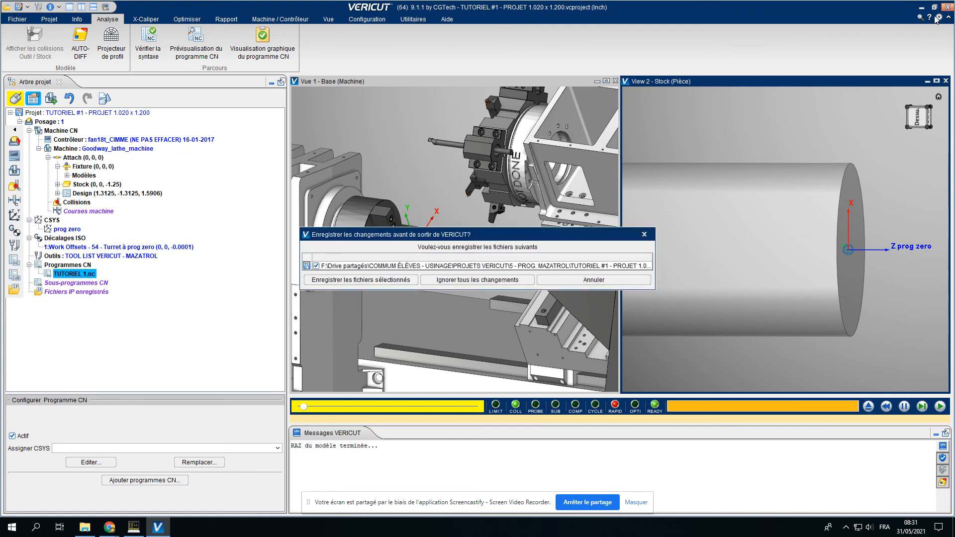
click(467, 281)
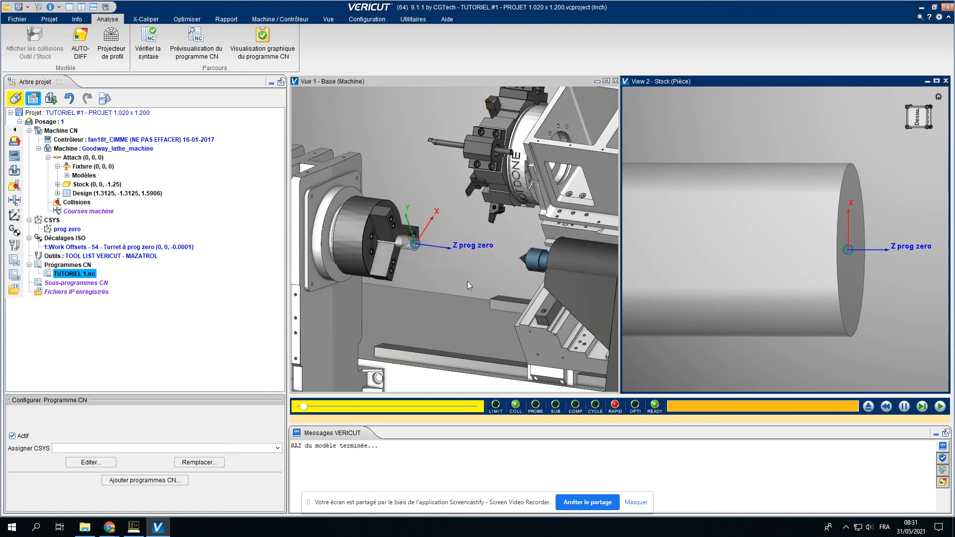